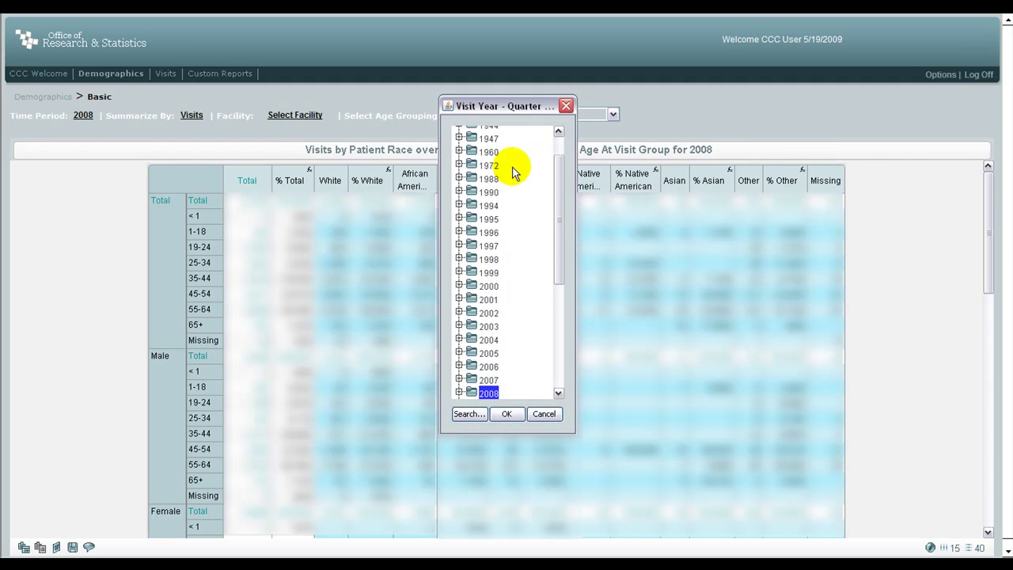
# Step: Set the report's time period to January, 2008 within Quarter 1 of 2008, widening the period dialog to read the month names
pyautogui.moveTo(560, 182); pyautogui.dragTo(560, 217)
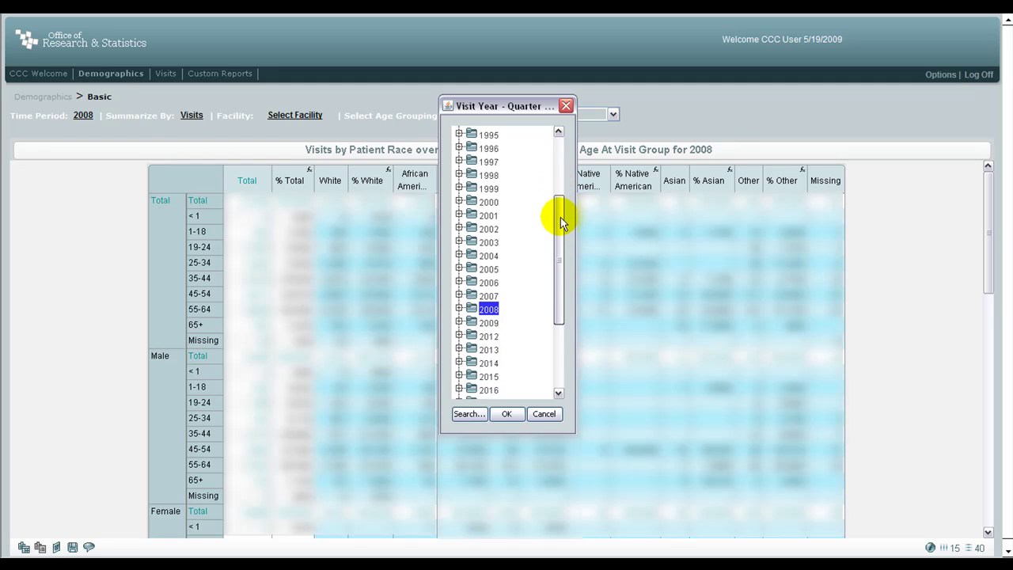
pyautogui.click(459, 307)
pyautogui.click(472, 320)
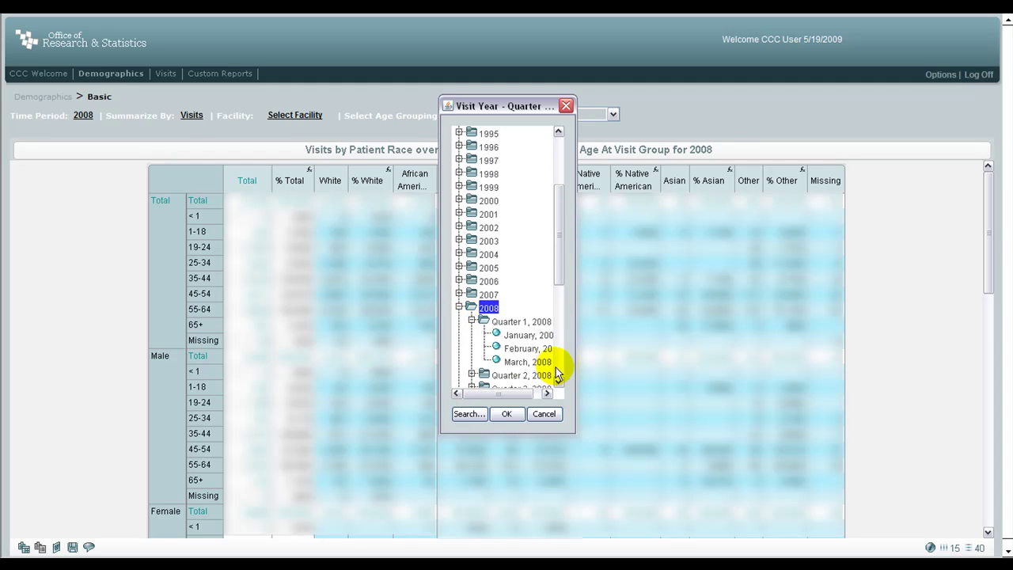
pyautogui.moveTo(575, 370); pyautogui.dragTo(608, 364)
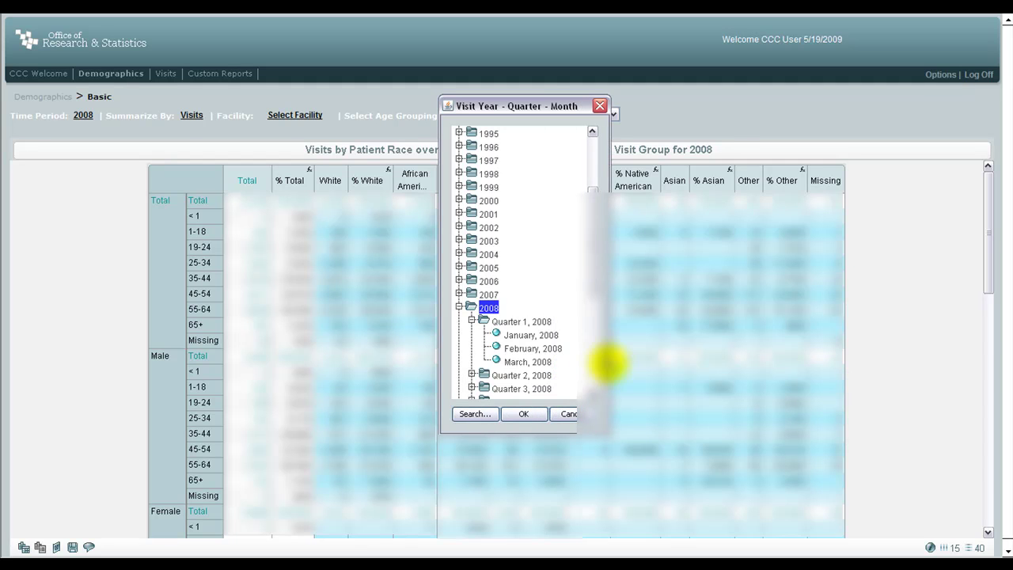
pyautogui.click(530, 335)
pyautogui.click(522, 414)
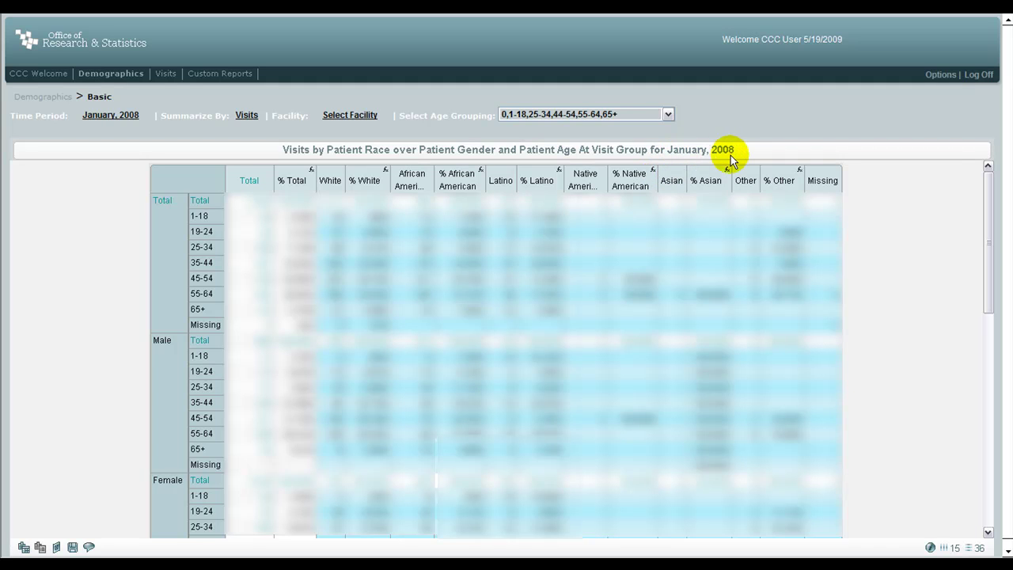
# Step: Summarize the report by Patients and set the age grouping to 0-12,13-19,20-29,30-39,40-49,50-59,60+
pyautogui.click(246, 116)
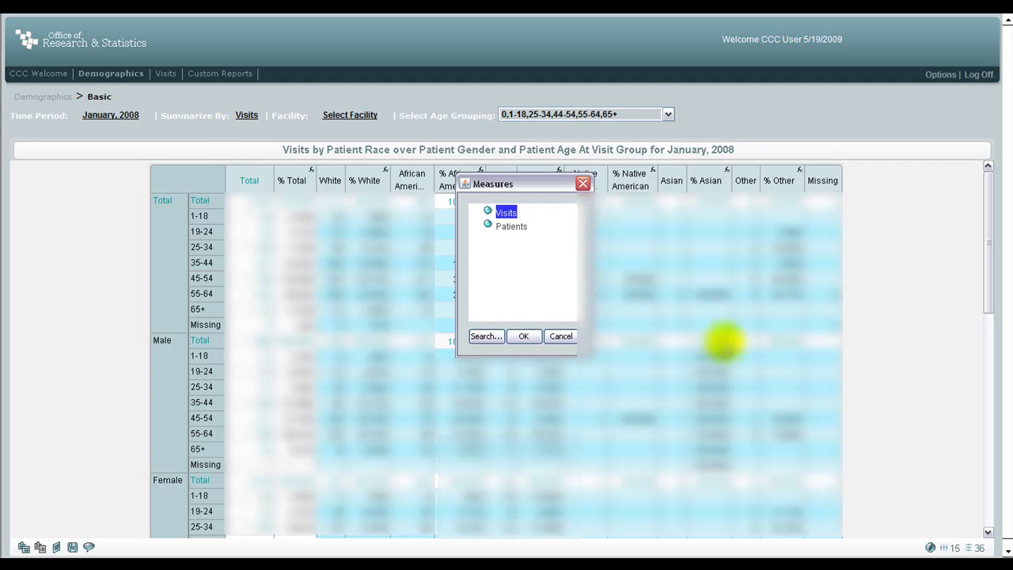
pyautogui.click(522, 229)
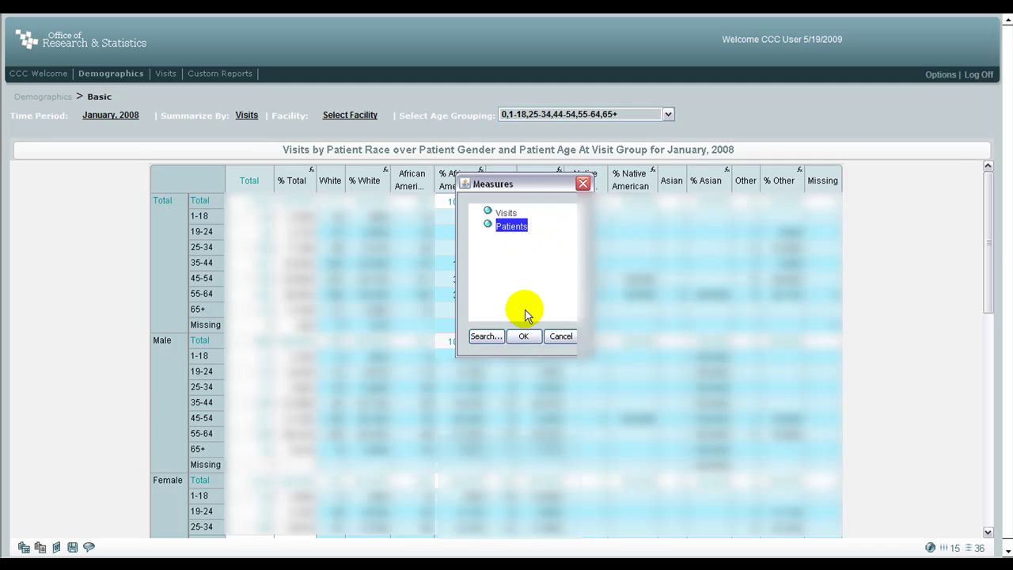
pyautogui.click(525, 337)
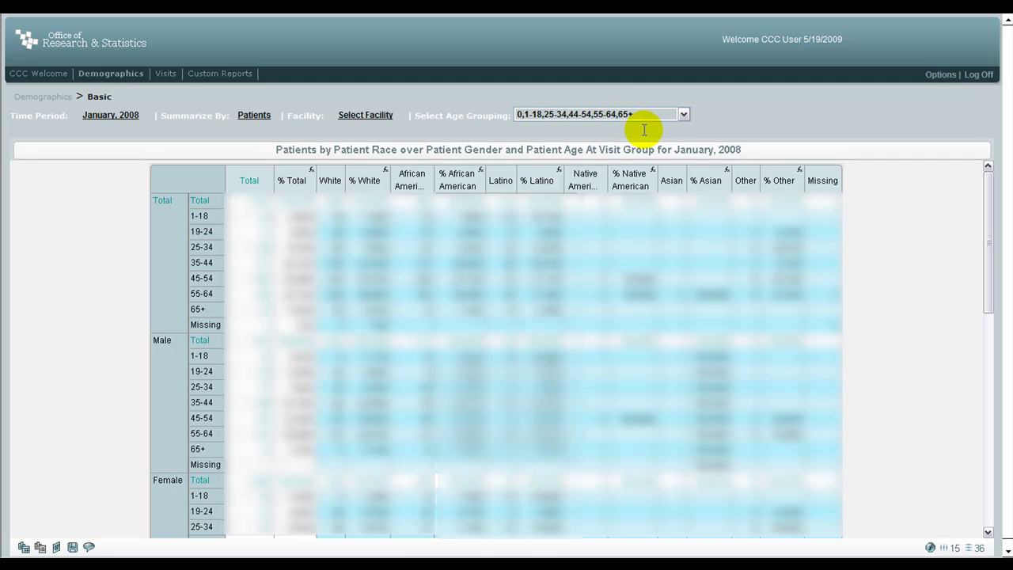
pyautogui.click(684, 115)
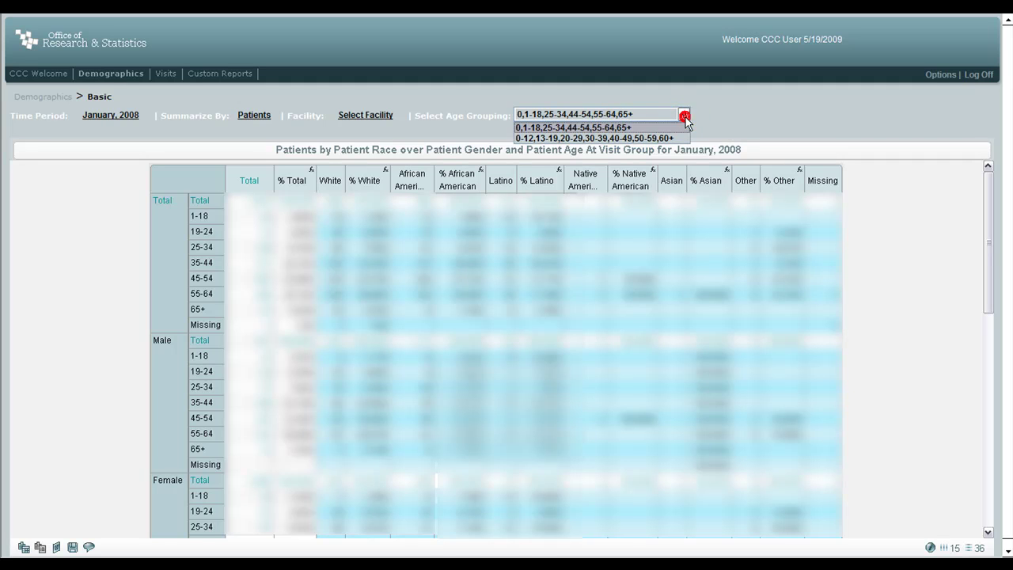
pyautogui.click(682, 139)
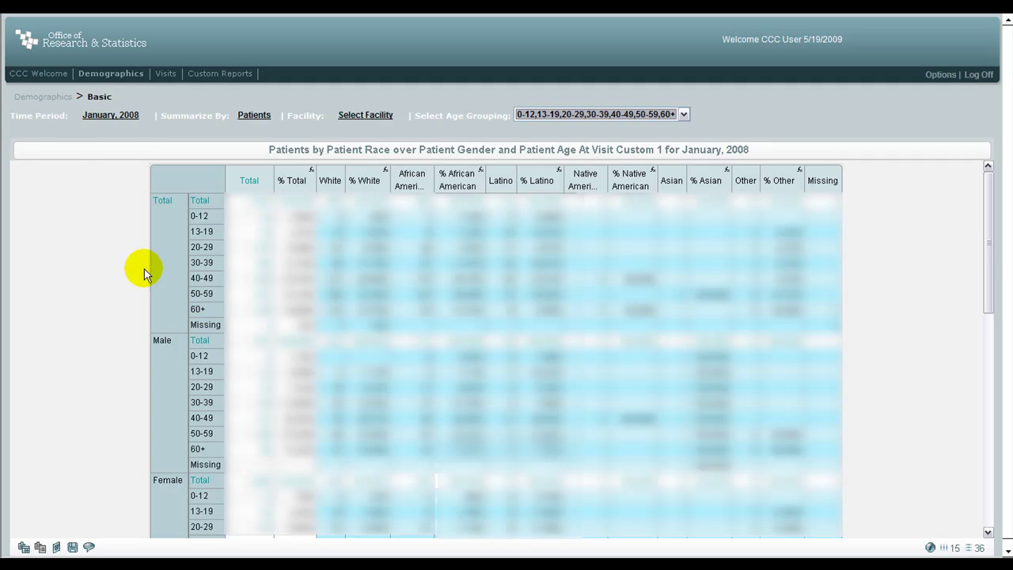
# Step: Add February, 2008 to the time period alongside January, 2008
pyautogui.click(108, 118)
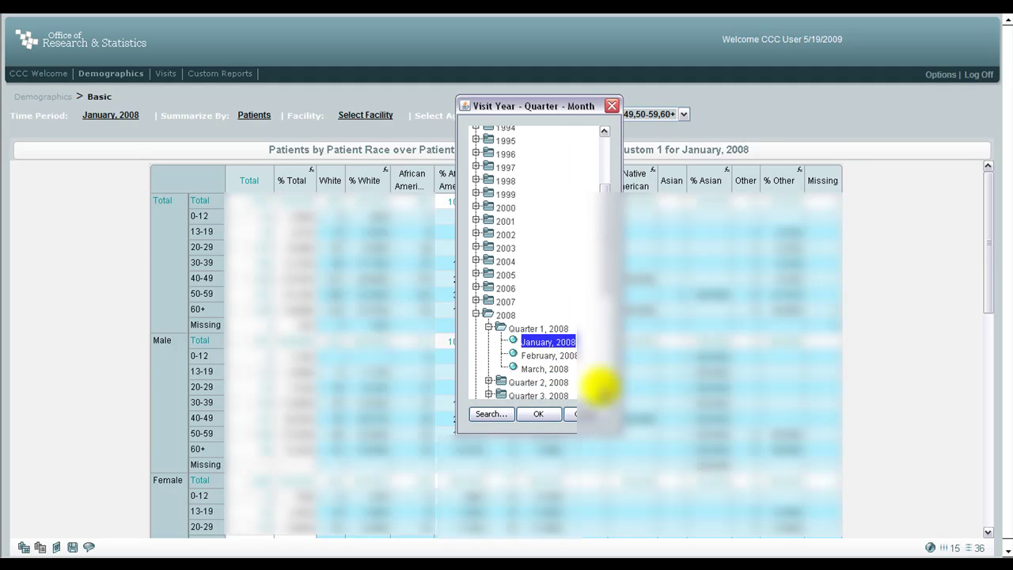
pyautogui.keyDown('ctrl'); pyautogui.click(561, 357); pyautogui.keyUp('ctrl')
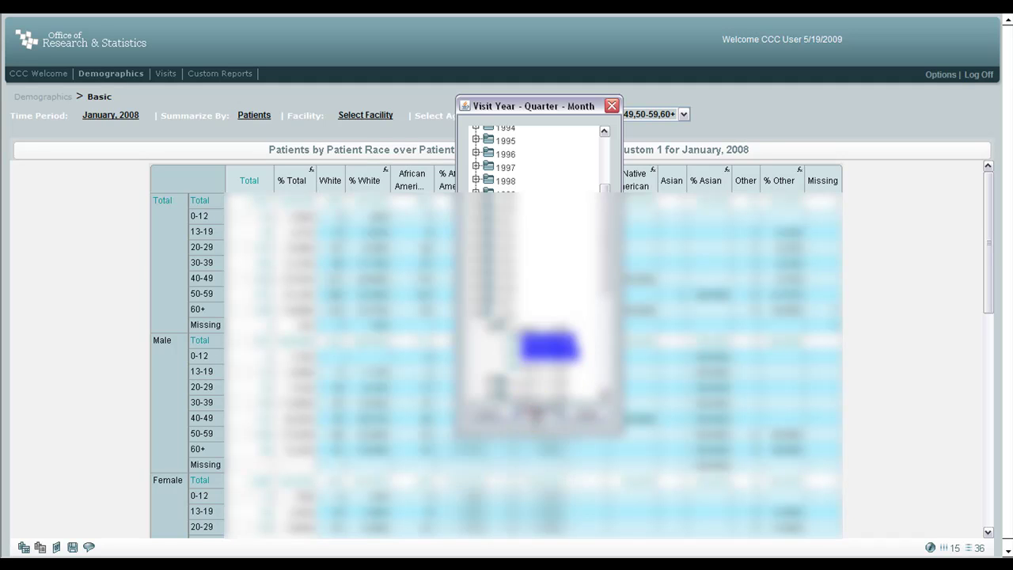
pyautogui.click(531, 414)
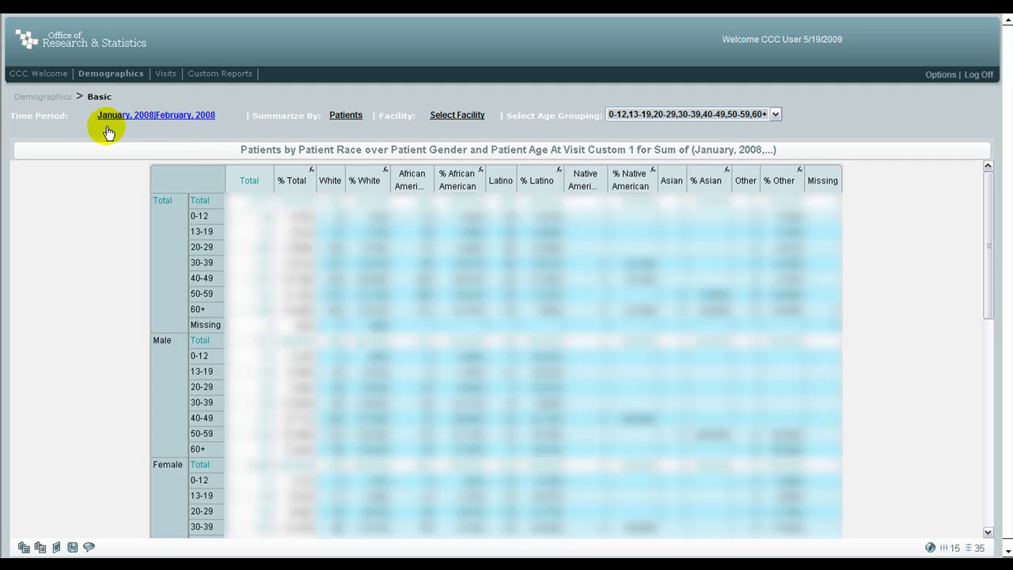
# Step: Replace the January and February selection with All so the report covers every time period
pyautogui.click(174, 126)
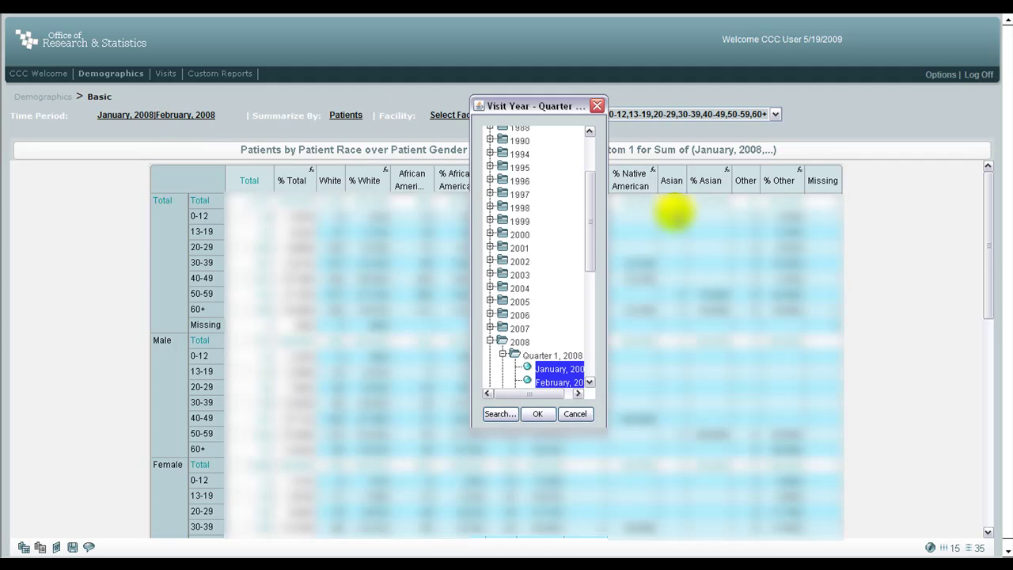
pyautogui.moveTo(590, 224); pyautogui.dragTo(592, 180)
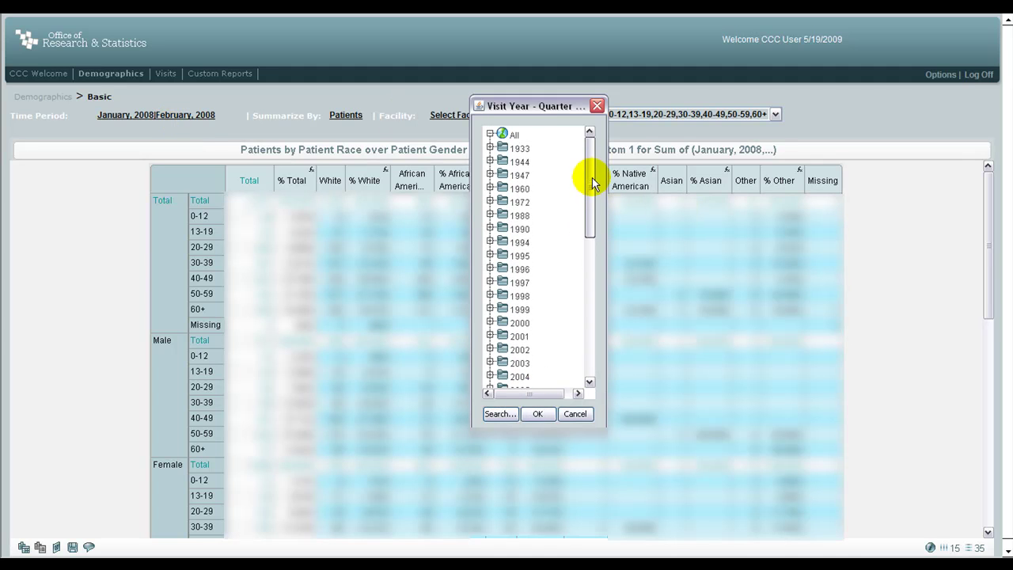
pyautogui.click(515, 136)
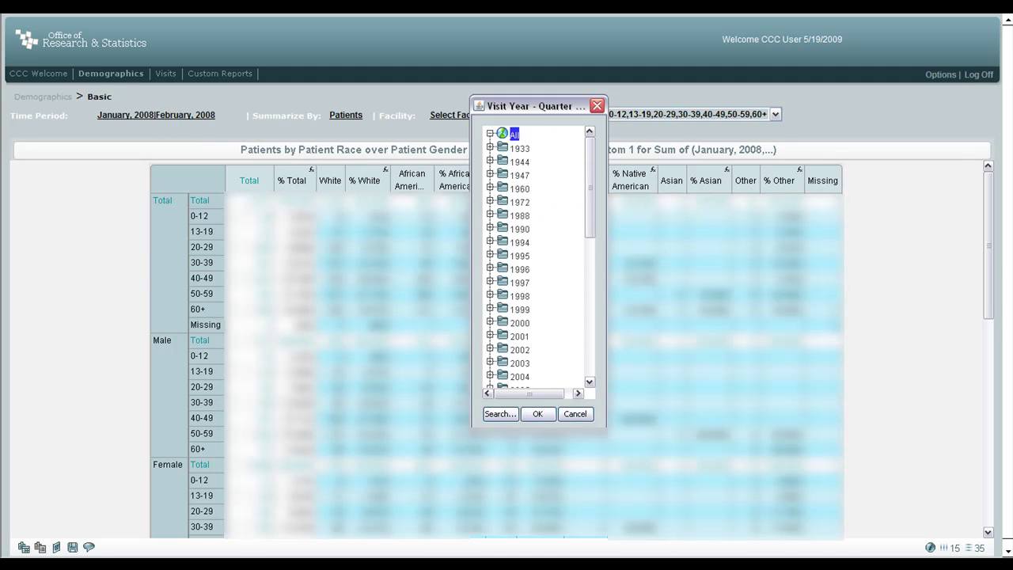
pyautogui.click(536, 413)
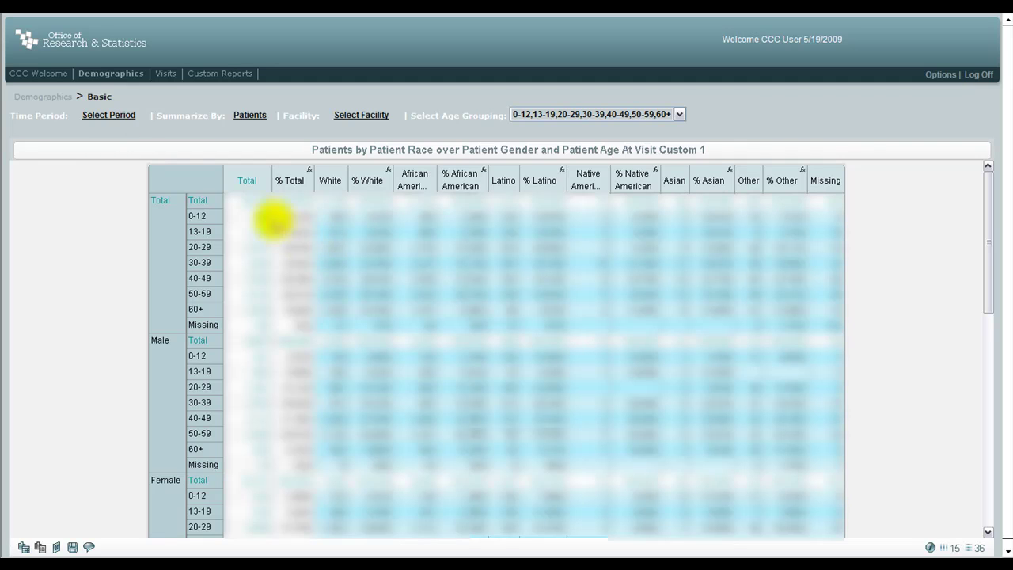
# Step: Set the report's time period to Quarter 1, 2008
pyautogui.click(100, 119)
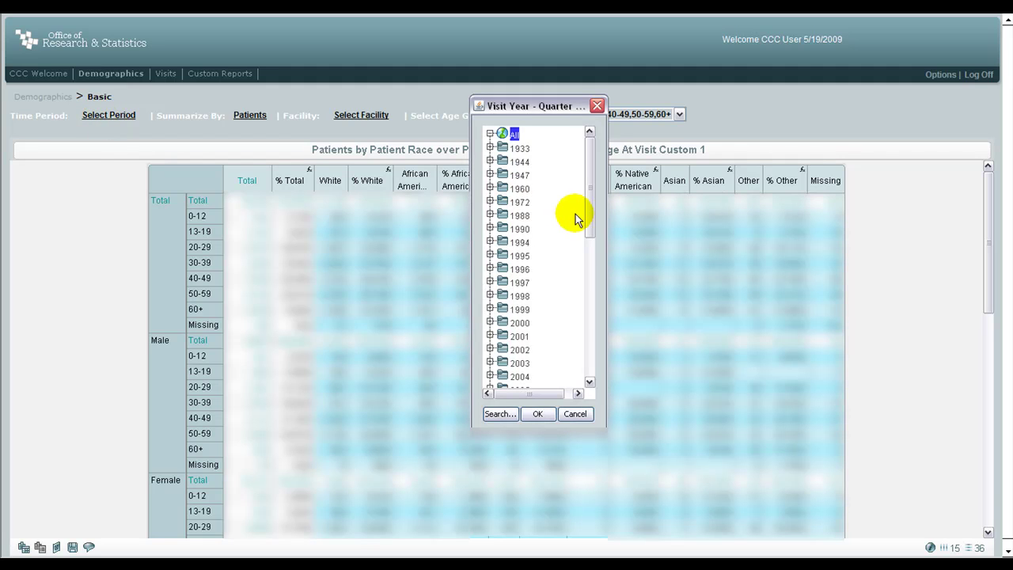
pyautogui.moveTo(588, 212); pyautogui.dragTo(592, 270)
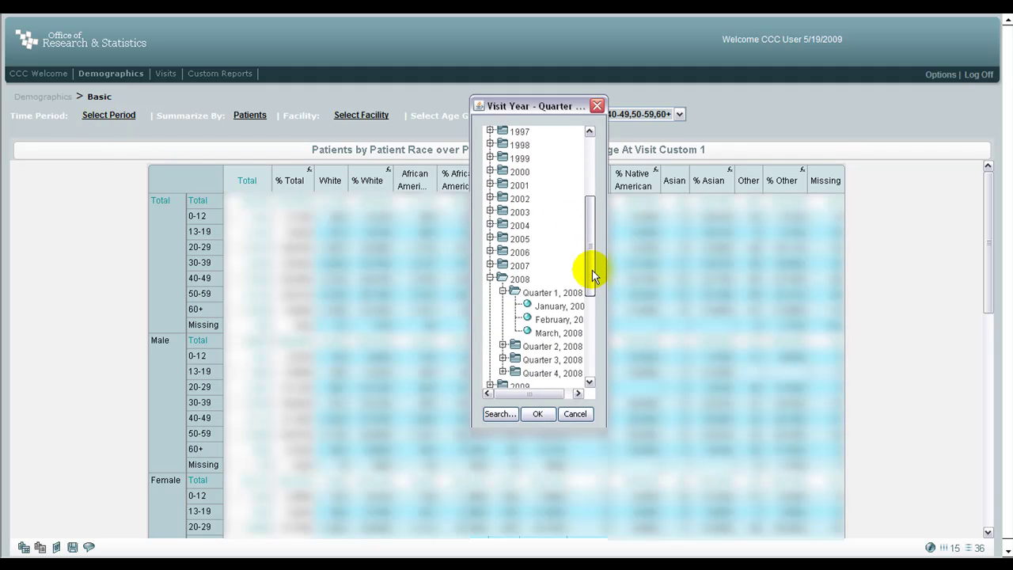
pyautogui.click(568, 293)
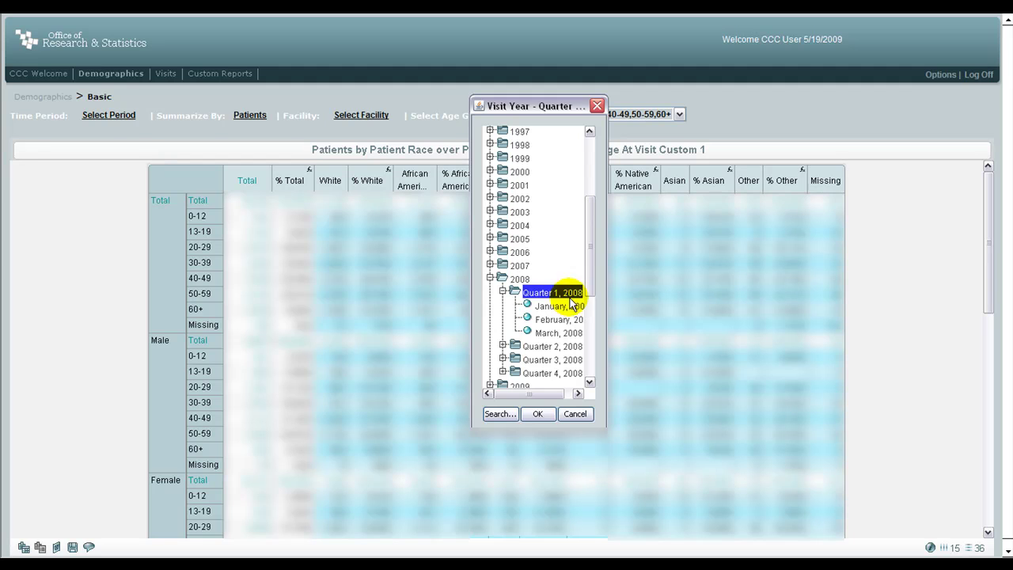
pyautogui.click(538, 413)
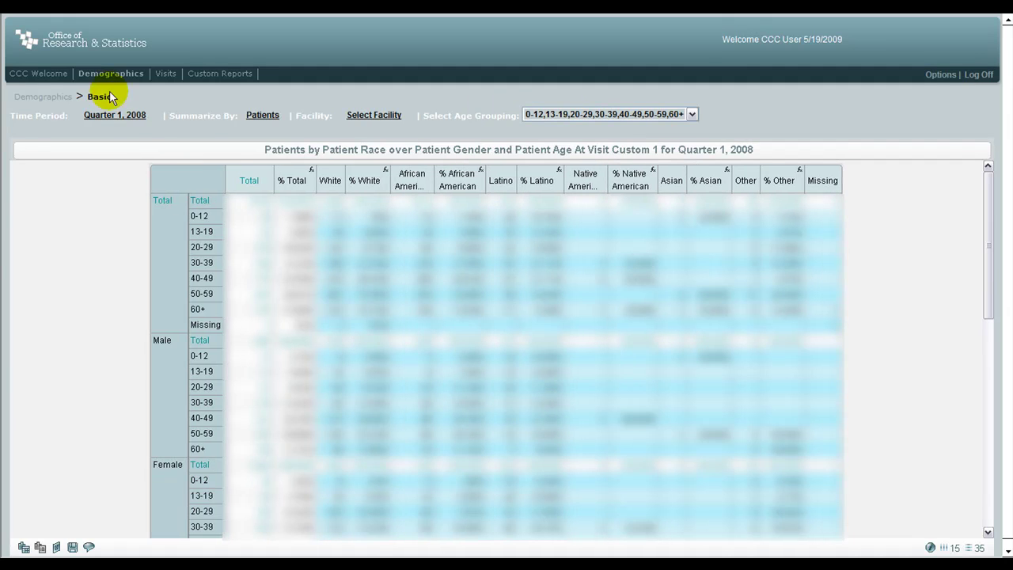
# Step: Open the Geographic report in the Demographics section
pyautogui.moveTo(116, 81)
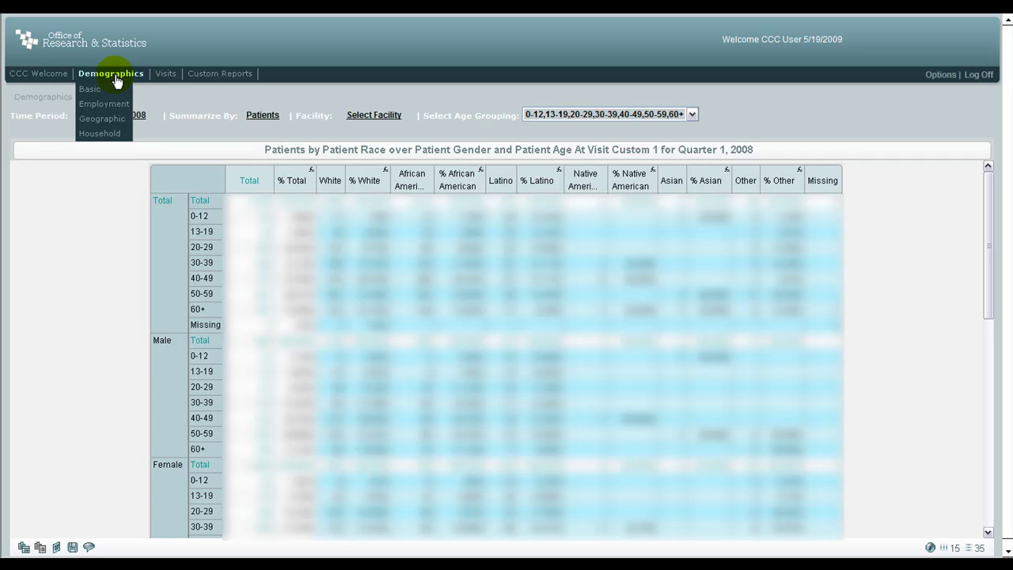
pyautogui.click(117, 123)
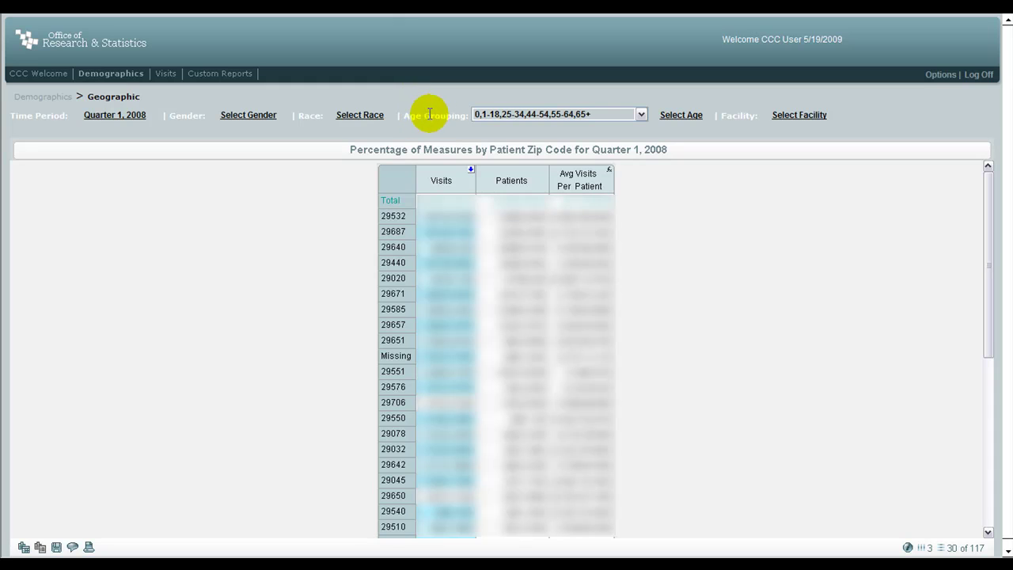
# Step: Set the age grouping to 0-12,13-19,20-29,30-39,40-49,50-59,60+ and filter the zip code report to ages 0-12
pyautogui.click(641, 115)
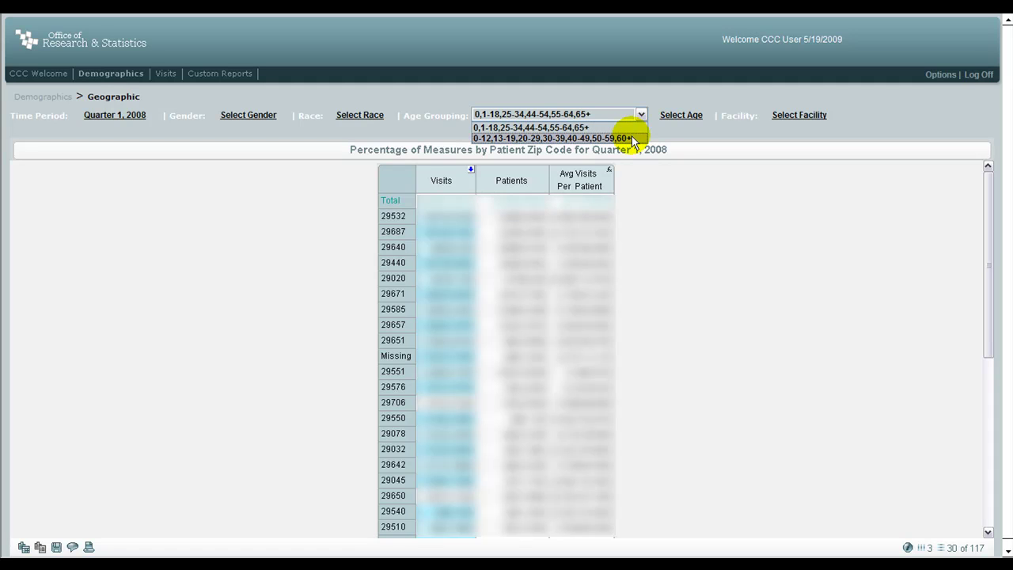
pyautogui.click(633, 139)
pyautogui.click(672, 127)
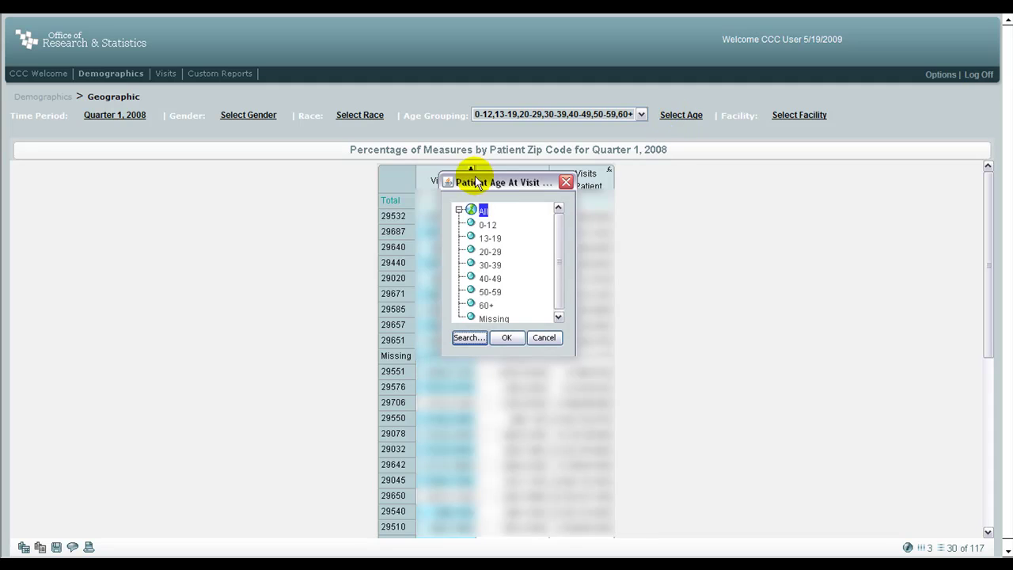
pyautogui.click(491, 224)
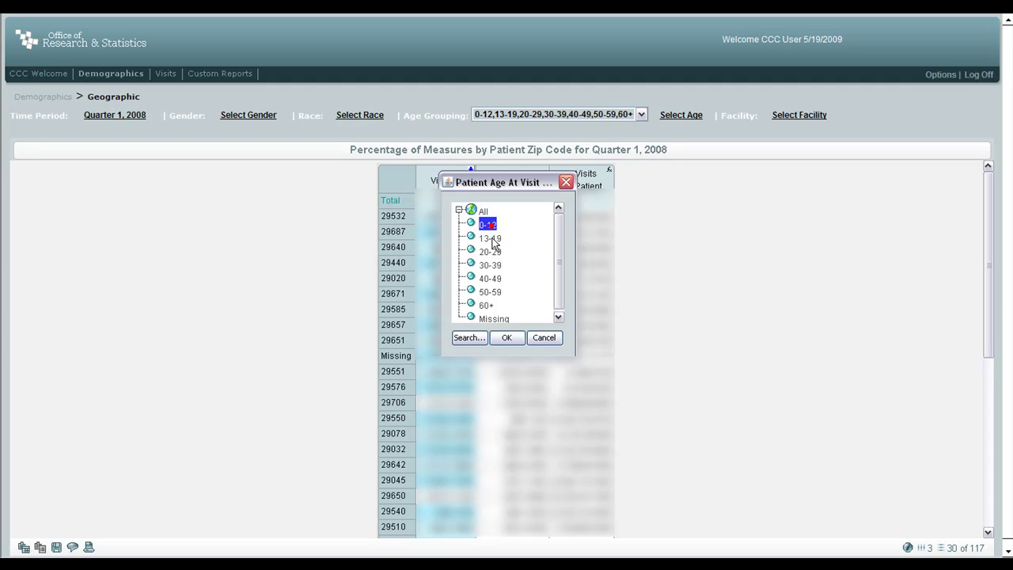
pyautogui.click(508, 338)
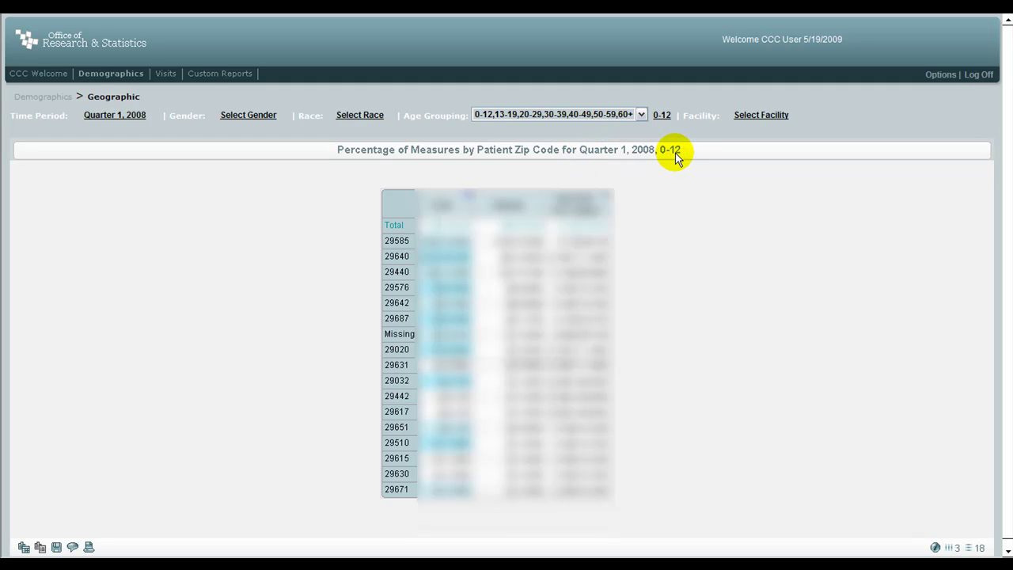
# Step: Reset the age filter of the zip code report to All
pyautogui.click(646, 117)
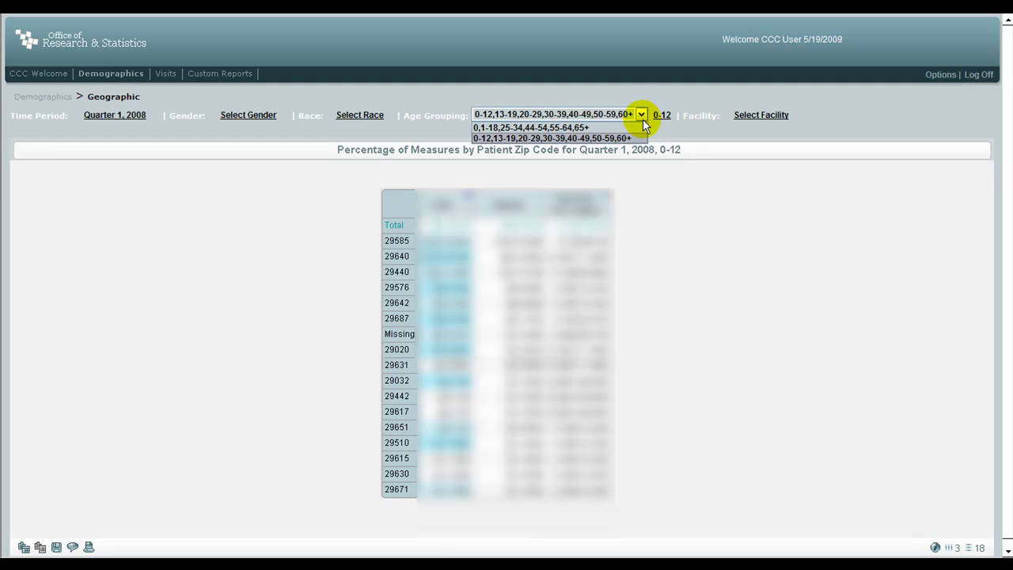
pyautogui.click(659, 117)
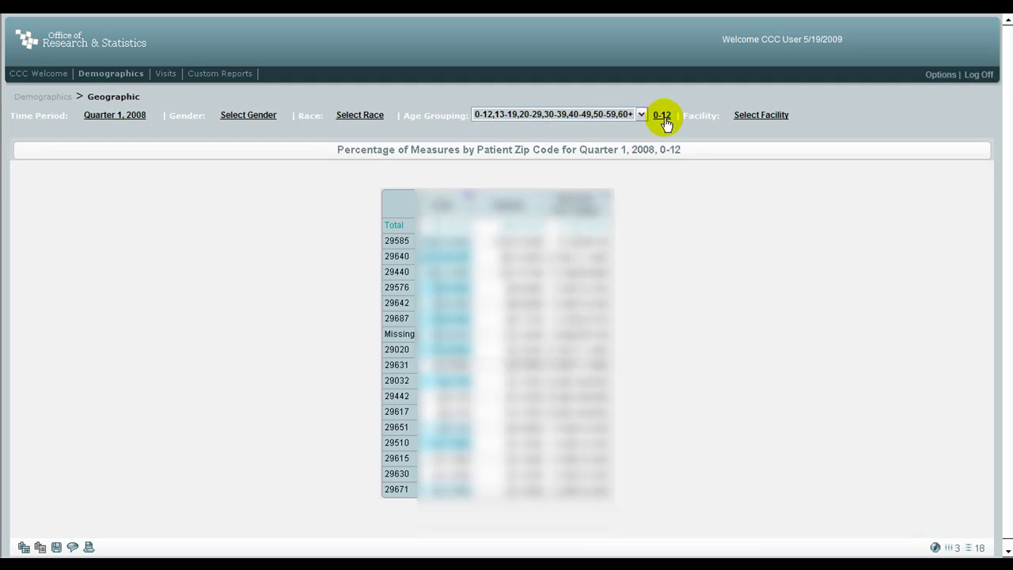
pyautogui.click(663, 117)
pyautogui.click(483, 211)
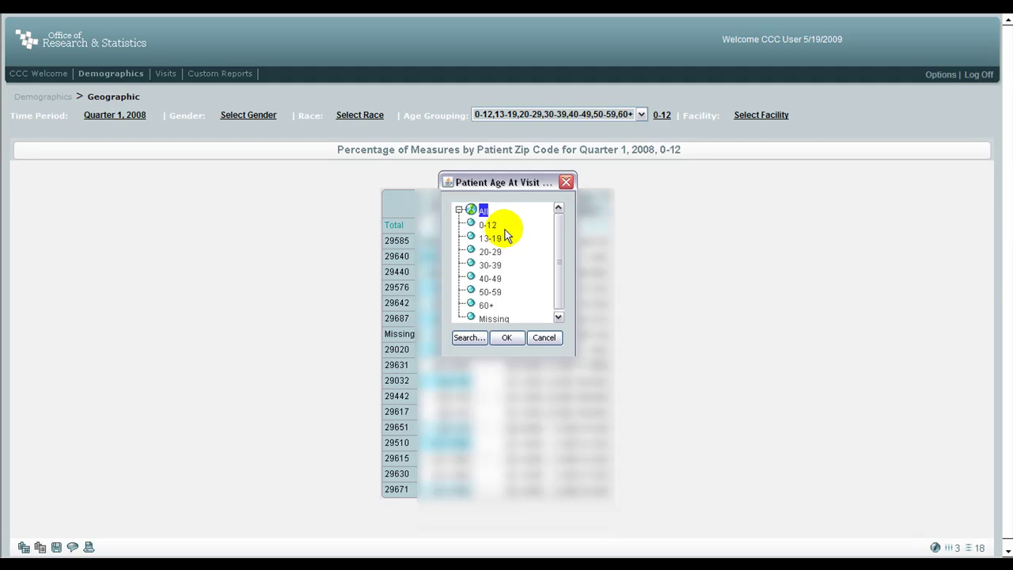
pyautogui.click(507, 338)
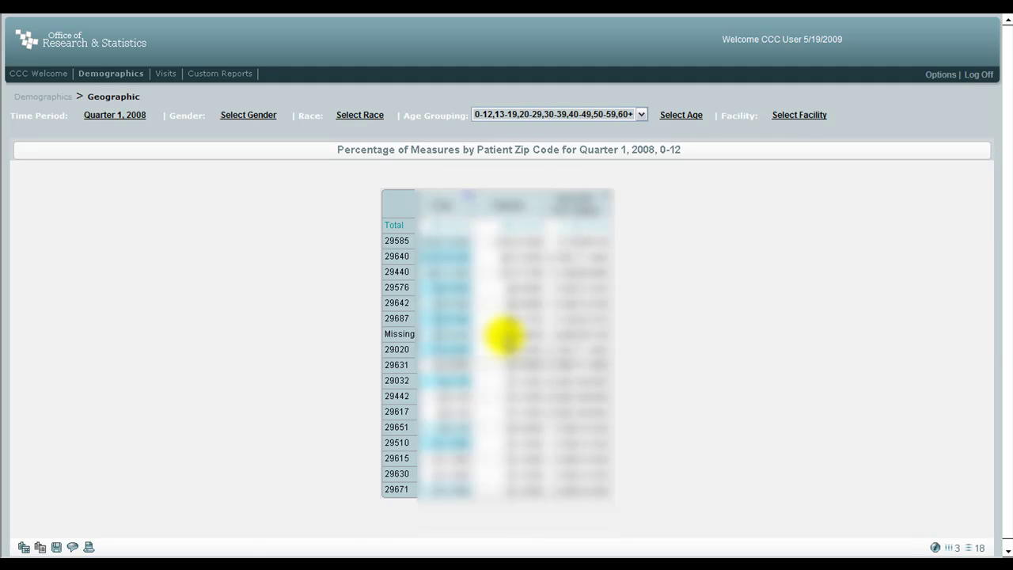
# Step: Set the age grouping to 0,1-18,25-34,44-54,55-64,65+ and filter the zip code report to ages 1-18
pyautogui.click(642, 115)
pyautogui.click(629, 124)
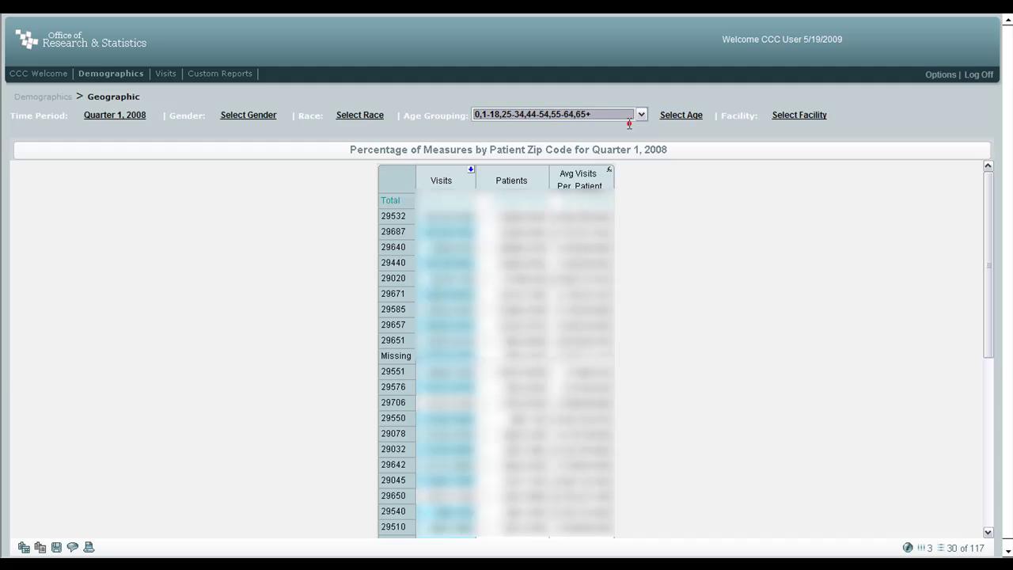
pyautogui.click(669, 118)
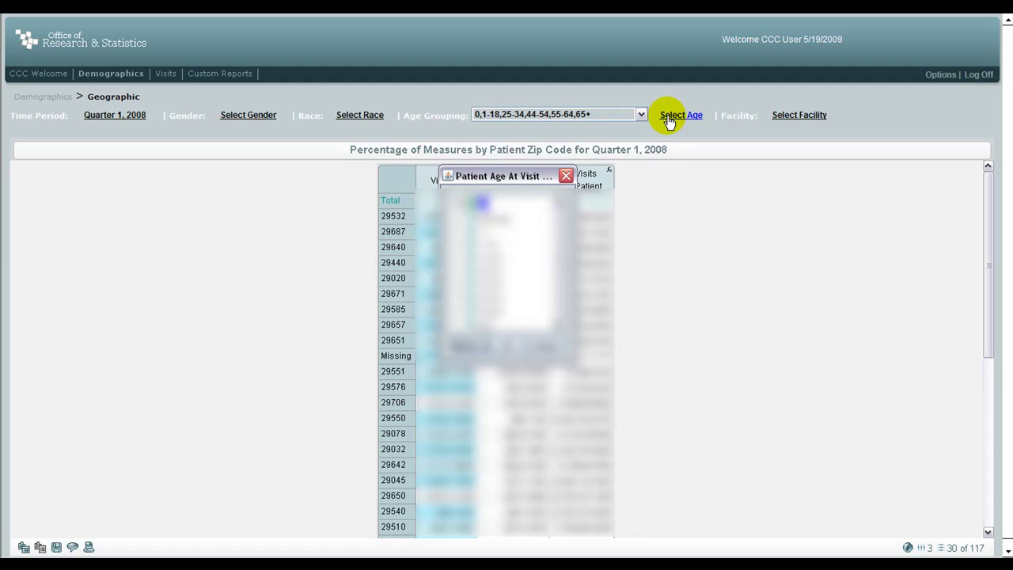
pyautogui.click(484, 246)
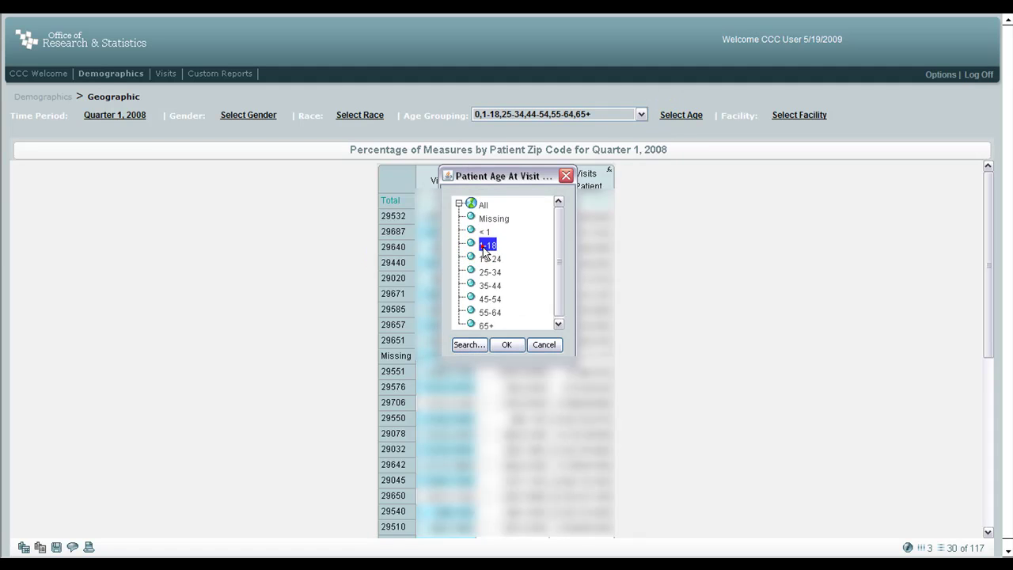
pyautogui.click(505, 345)
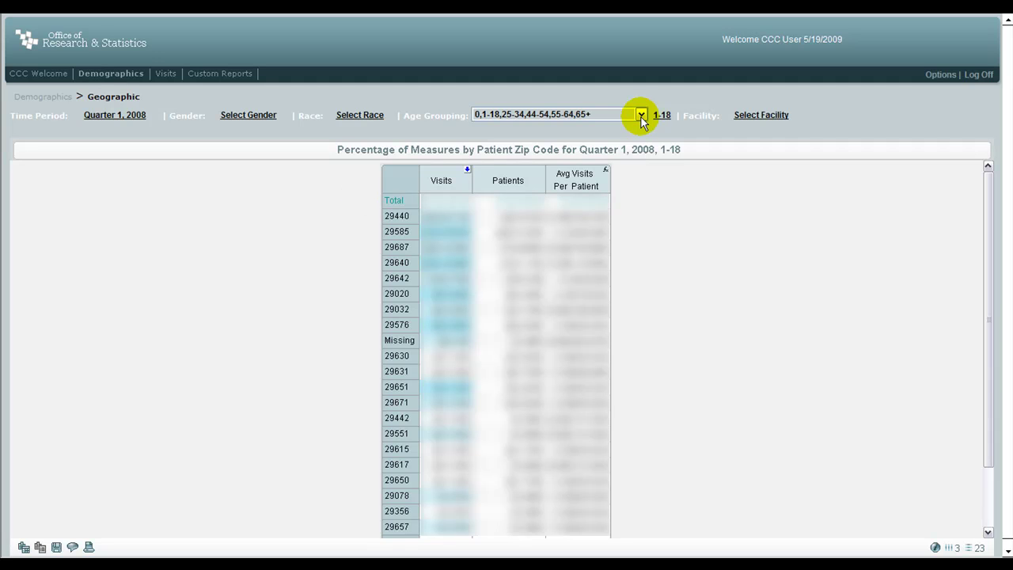
# Step: Open the Prescriptions report in the Visits section and move the Parameters dialog clear of the prescription table
pyautogui.moveTo(158, 78)
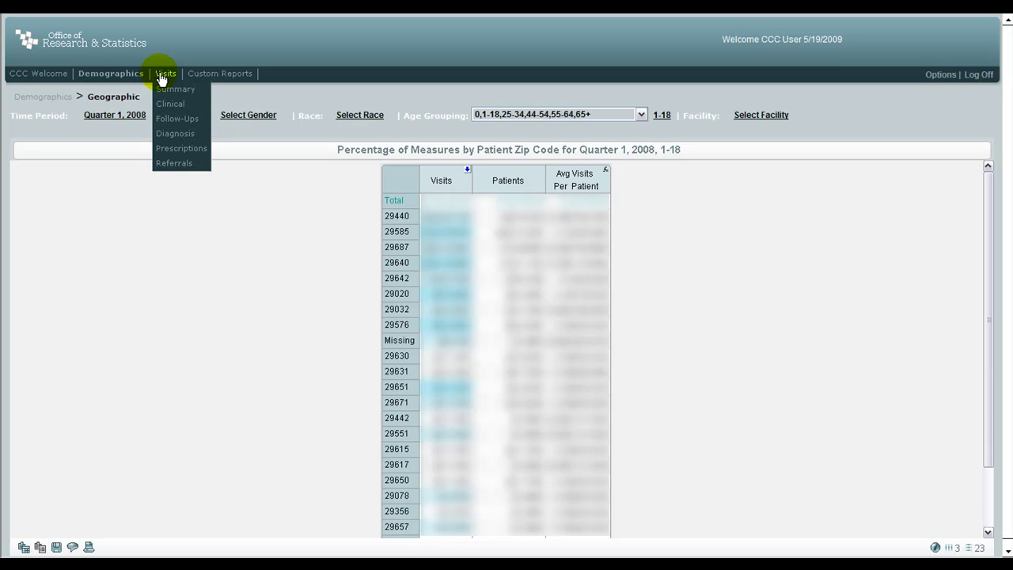
pyautogui.click(182, 149)
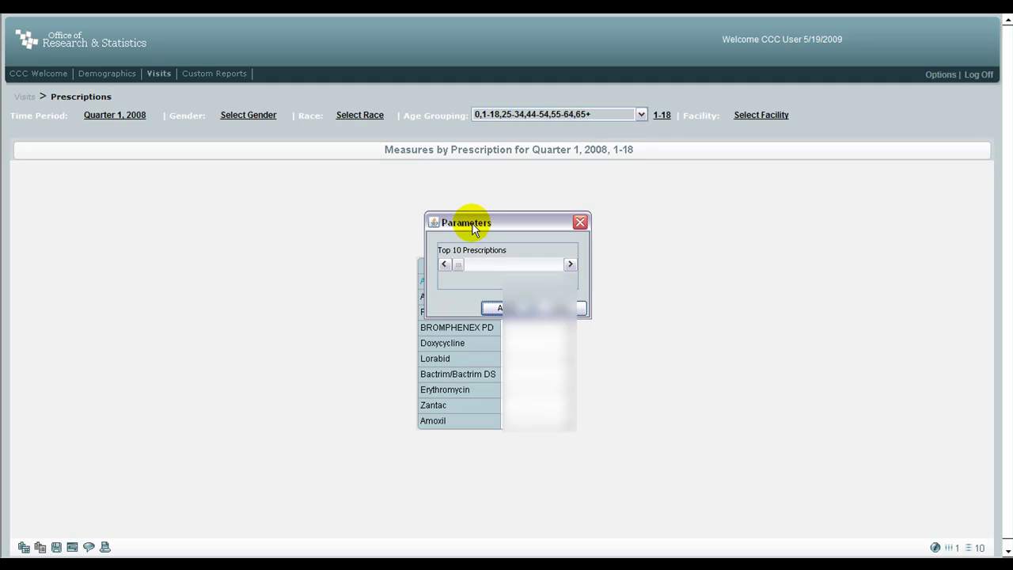
pyautogui.moveTo(470, 226); pyautogui.dragTo(714, 202)
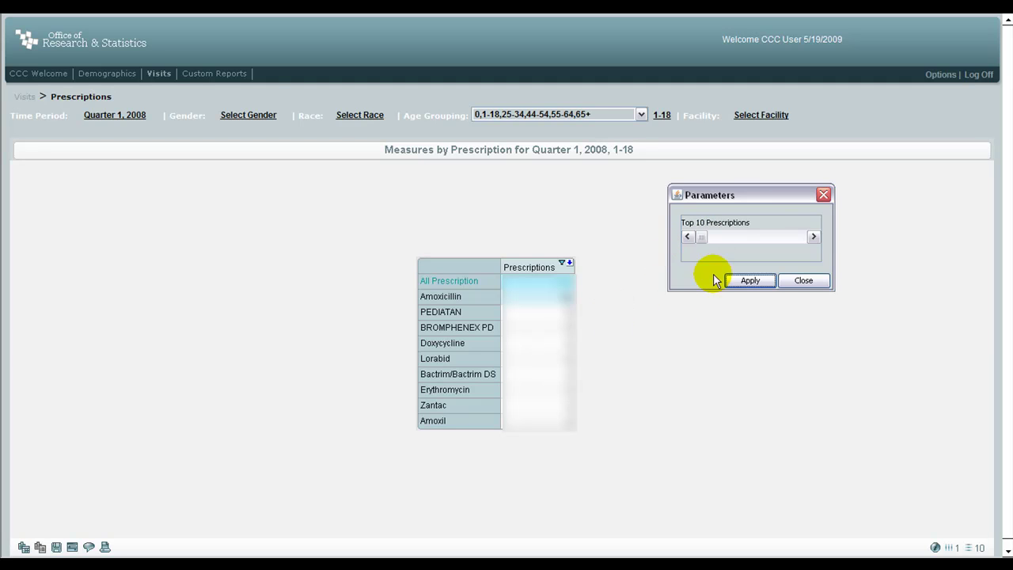
# Step: Set the report parameter to Top 20 Prescriptions and apply it to the prescription table
pyautogui.click(813, 237)
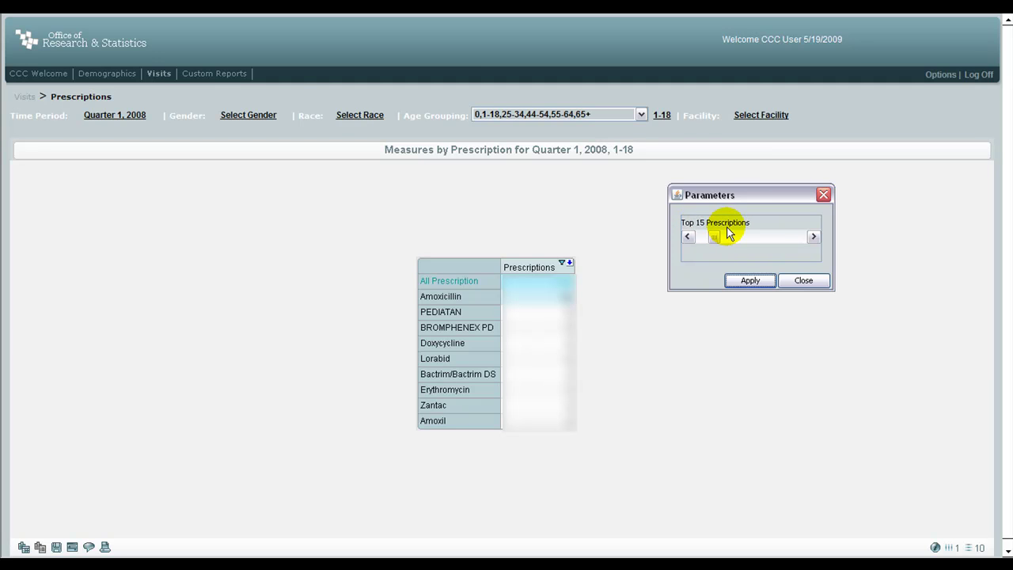
pyautogui.click(812, 237)
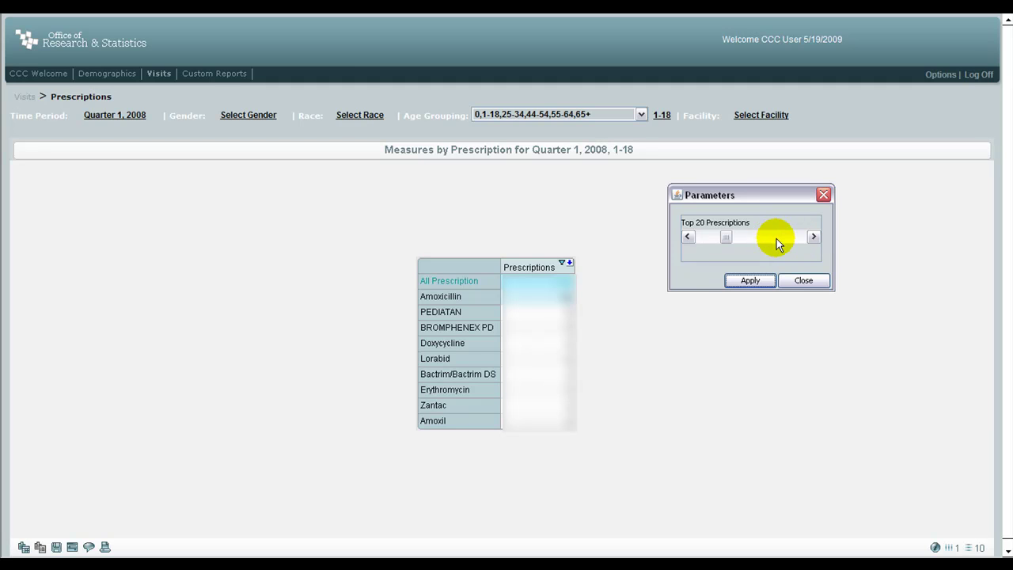
pyautogui.click(750, 280)
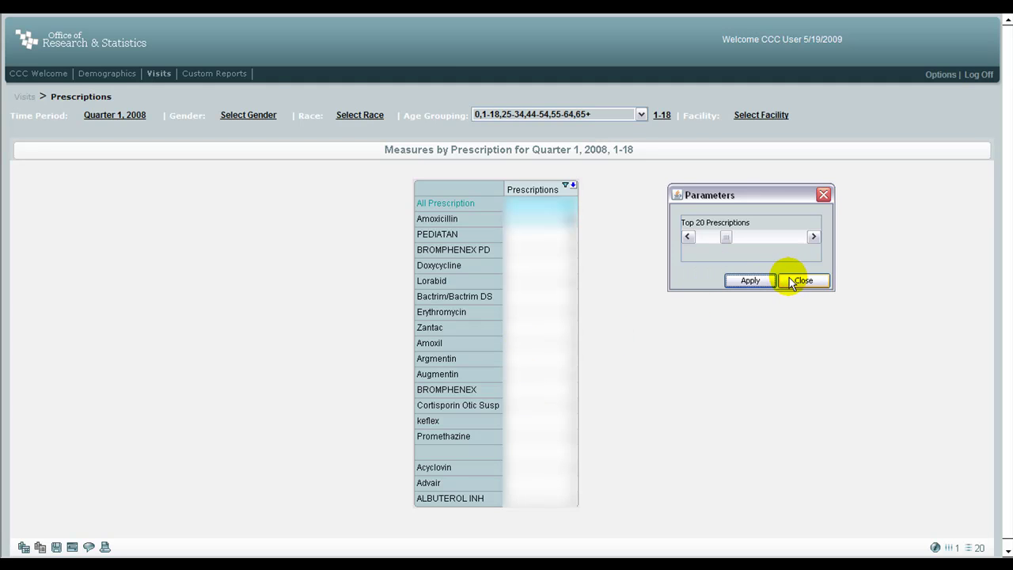
# Step: Close the Parameters dialog of the Prescriptions report and reopen it
pyautogui.moveTo(734, 196); pyautogui.dragTo(743, 209)
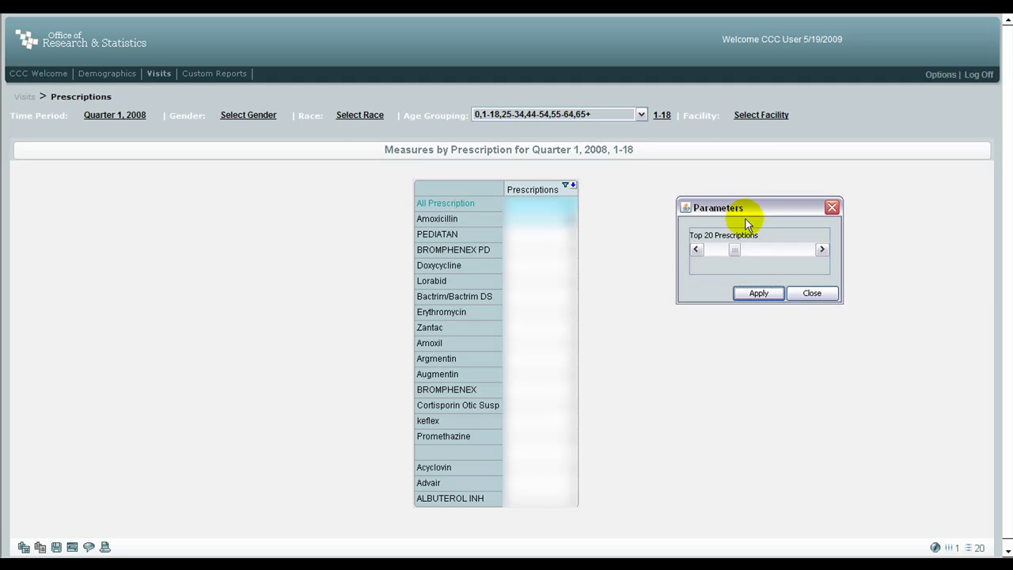
pyautogui.click(806, 293)
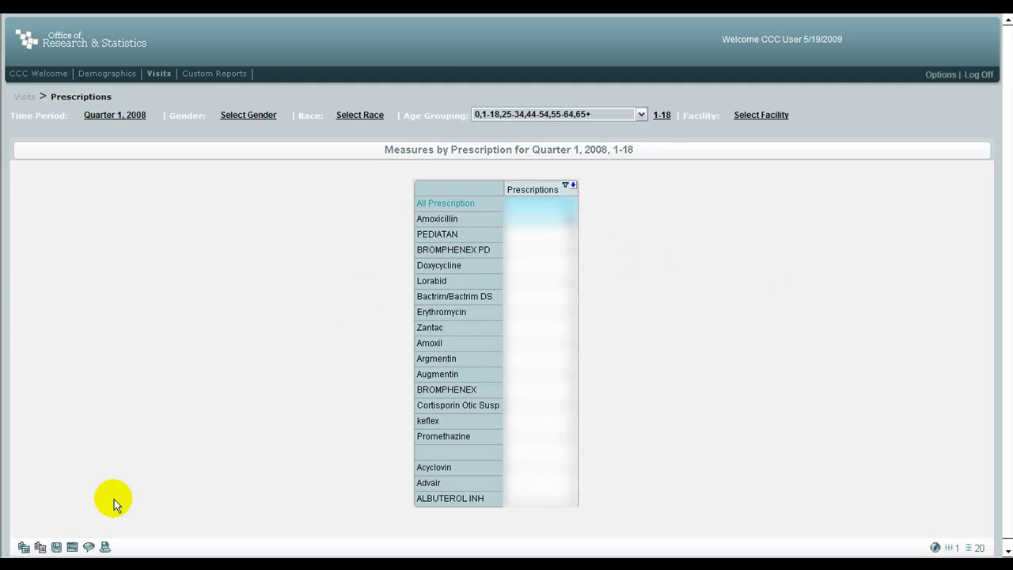
pyautogui.click(72, 547)
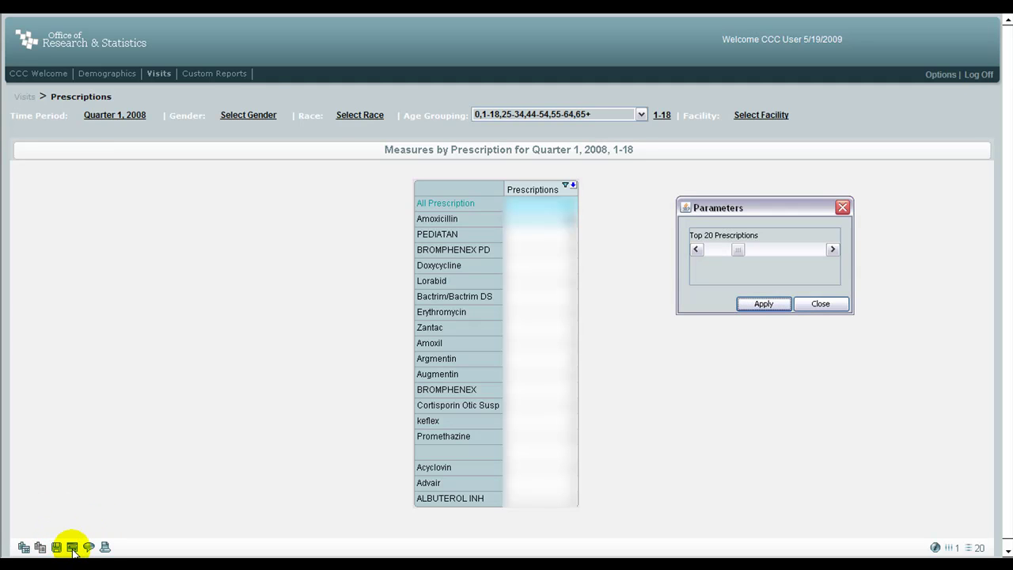